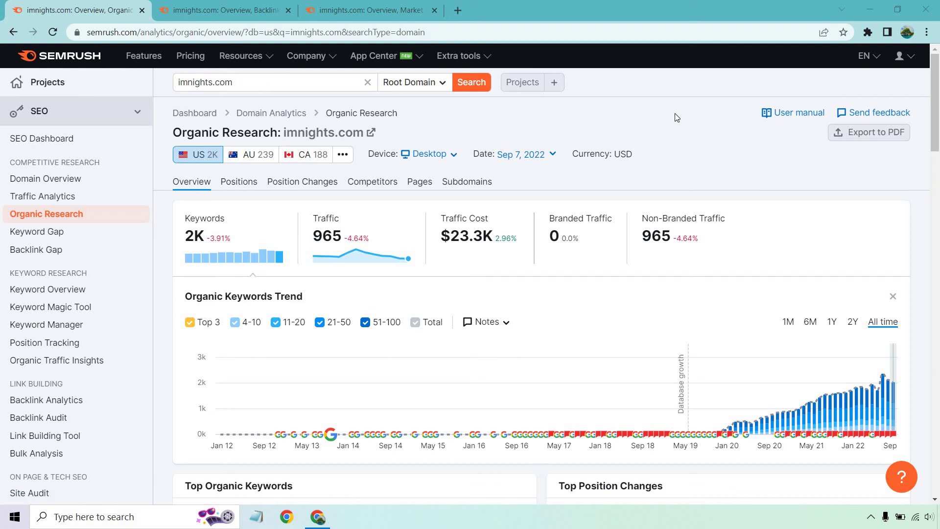
Open the Organic Research Competitors report for imnights.com and view its competitive positioning map.
{"action": "left_click", "coordinate": [372, 188]}
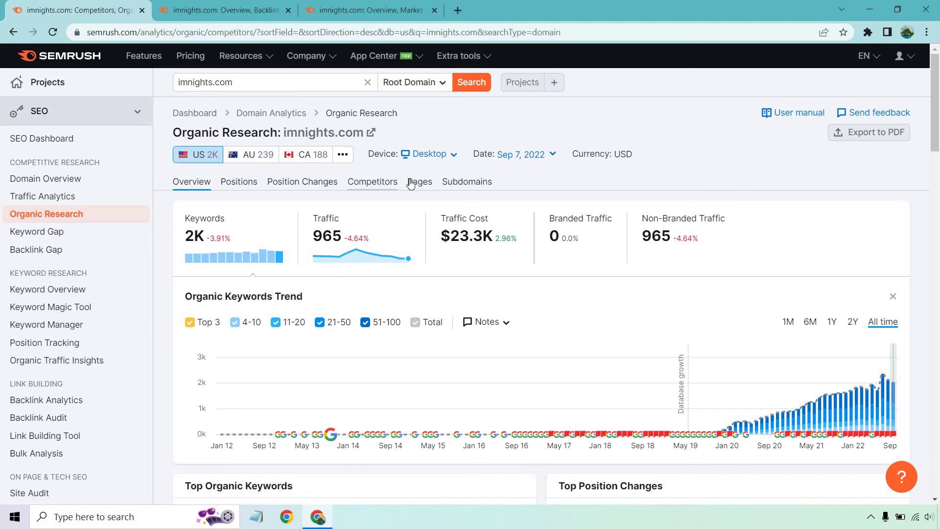
{"action": "scroll", "coordinate": [681, 141], "scroll_direction": "down", "scroll_amount": 3}
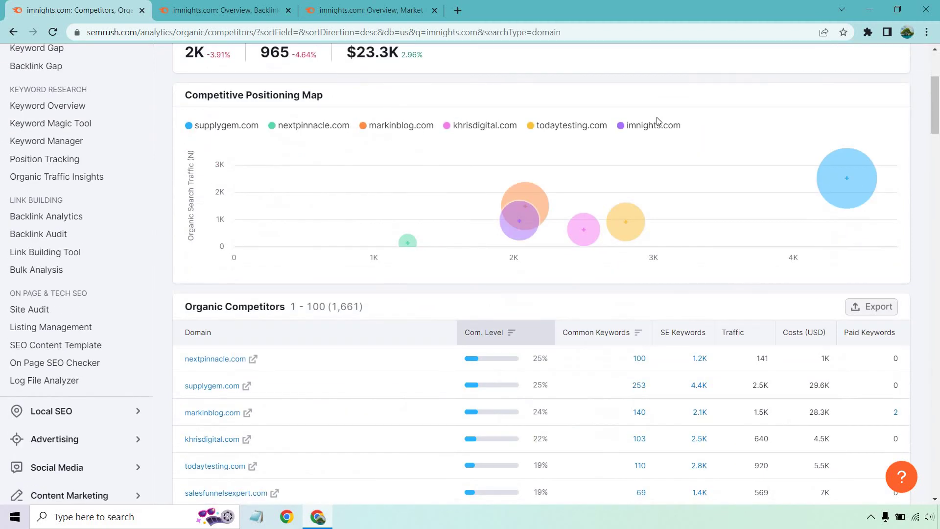
{"action": "scroll", "coordinate": [657, 117], "scroll_direction": "down", "scroll_amount": 3}
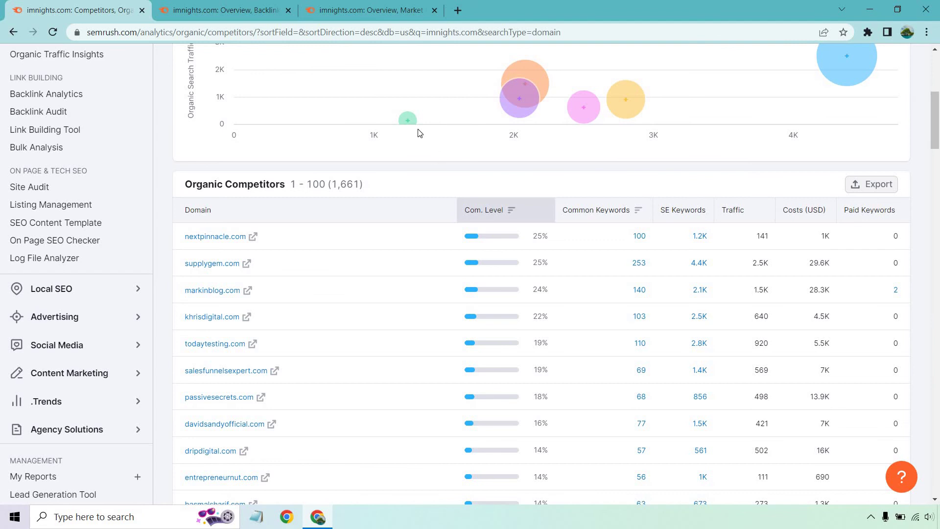
{"action": "scroll", "coordinate": [420, 133], "scroll_direction": "down", "scroll_amount": 1}
{"action": "mouse_move", "coordinate": [482, 152]}
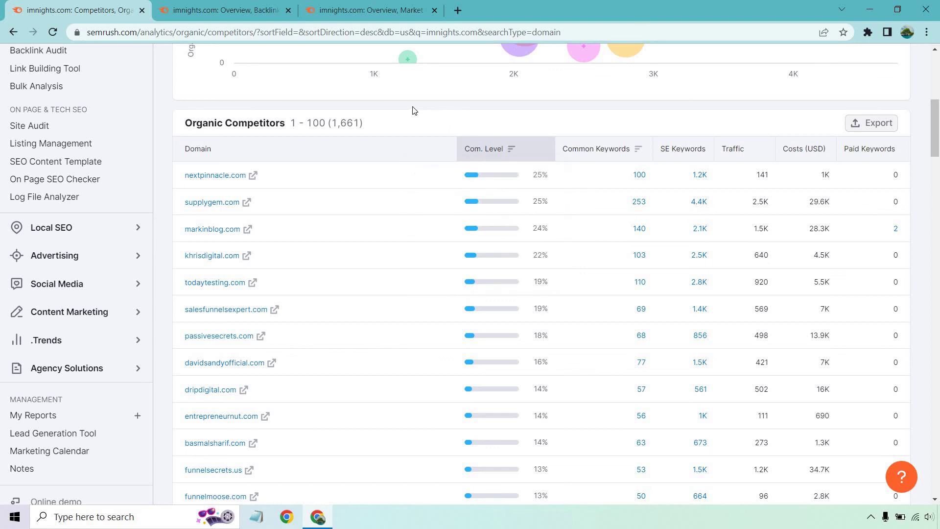
Review the 1,661 organic competitors led by nextpinnacle.com and supplygem.com, then return to the top.
{"action": "scroll", "coordinate": [390, 163], "scroll_direction": "down", "scroll_amount": 1}
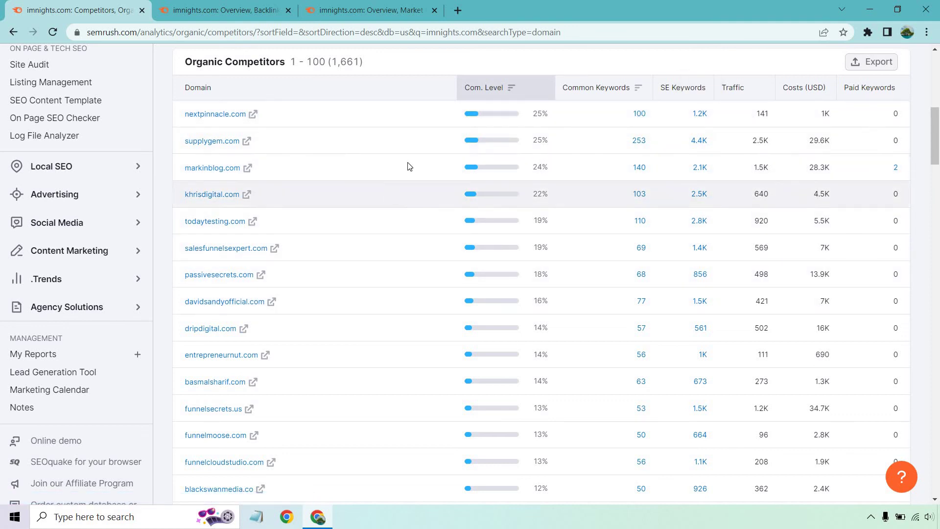
{"action": "scroll", "coordinate": [412, 153], "scroll_direction": "down", "scroll_amount": 3}
{"action": "scroll", "coordinate": [412, 154], "scroll_direction": "down", "scroll_amount": 18}
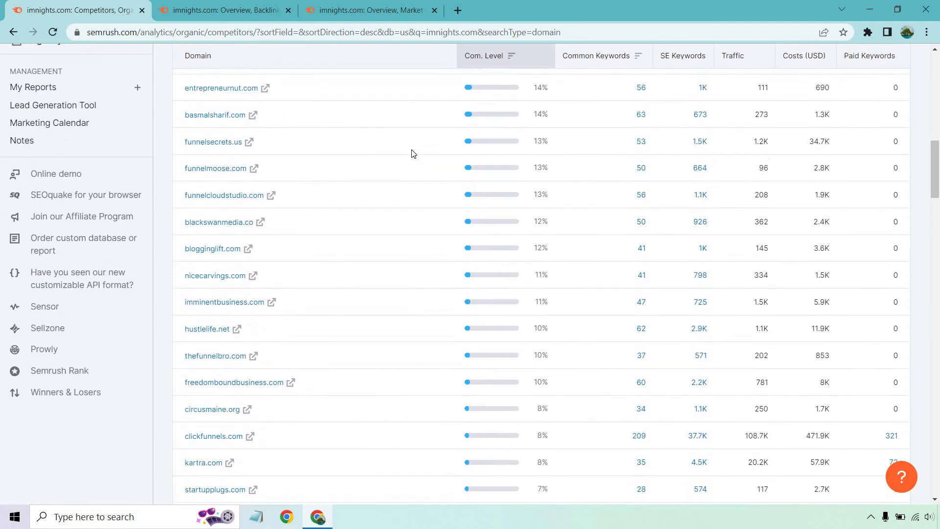
{"action": "scroll", "coordinate": [412, 153], "scroll_direction": "down", "scroll_amount": 18}
{"action": "scroll", "coordinate": [412, 153], "scroll_direction": "up", "scroll_amount": 4}
{"action": "scroll", "coordinate": [424, 280], "scroll_direction": "up", "scroll_amount": 8}
{"action": "scroll", "coordinate": [424, 279], "scroll_direction": "up", "scroll_amount": 15}
{"action": "scroll", "coordinate": [424, 279], "scroll_direction": "up", "scroll_amount": 20}
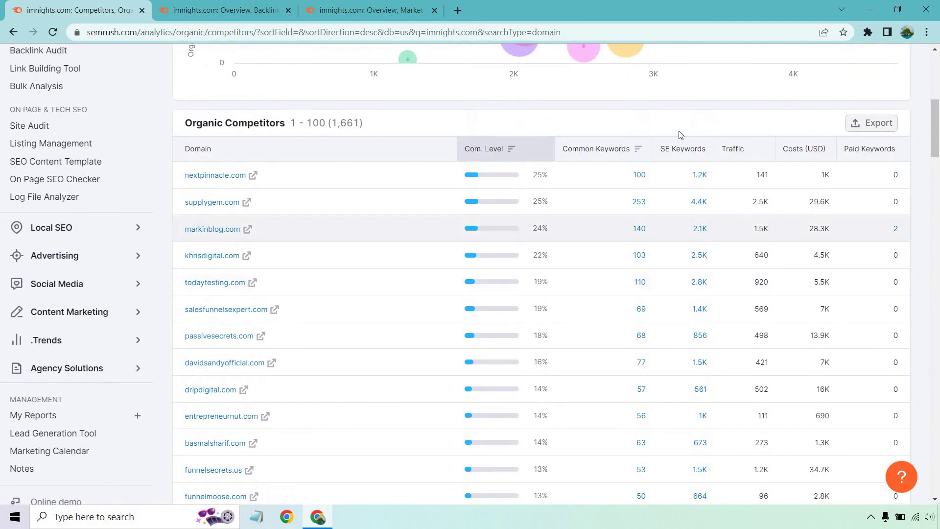
{"action": "left_click_drag", "start_coordinate": [936, 130], "coordinate": [937, 138]}
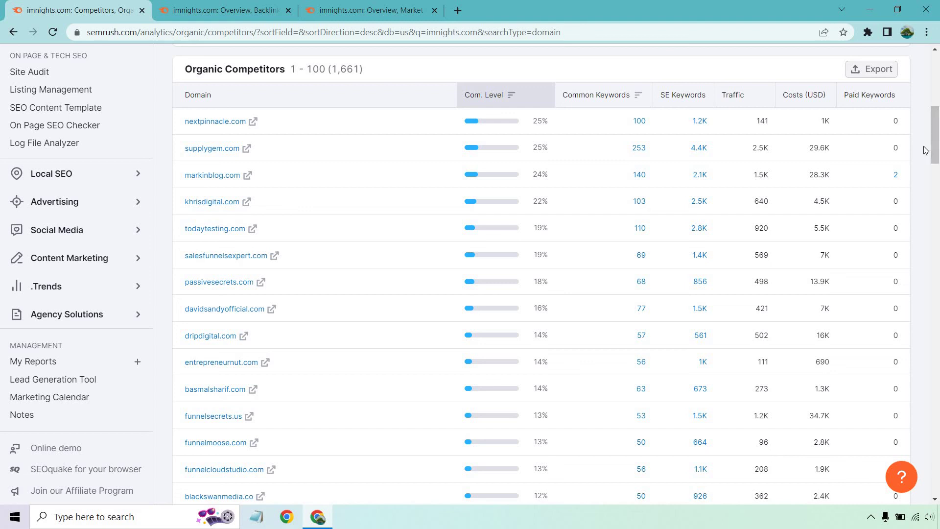
{"action": "scroll", "coordinate": [926, 150], "scroll_direction": "up", "scroll_amount": 10}
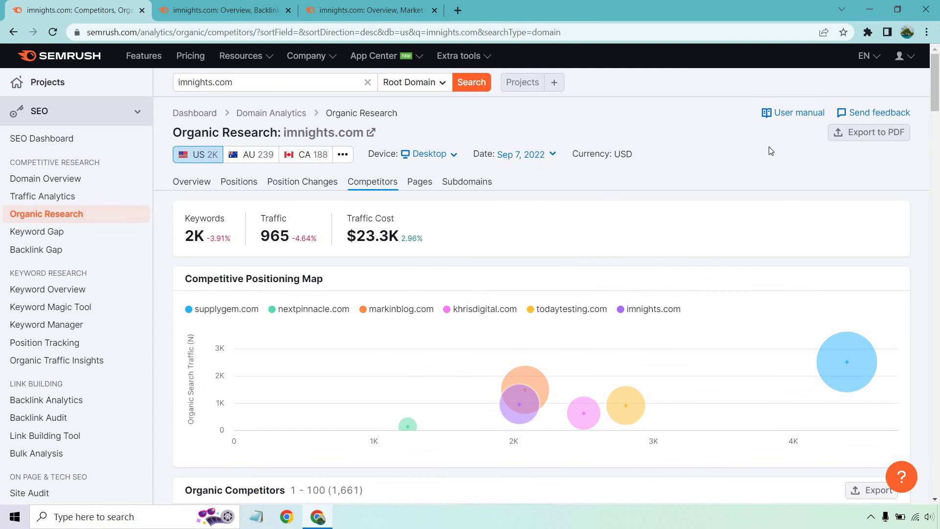
Open the Backlink Analytics Competitors list for imnights.com, comparing it with the organic competitors list.
{"action": "key", "text": "ctrl+Tab"}
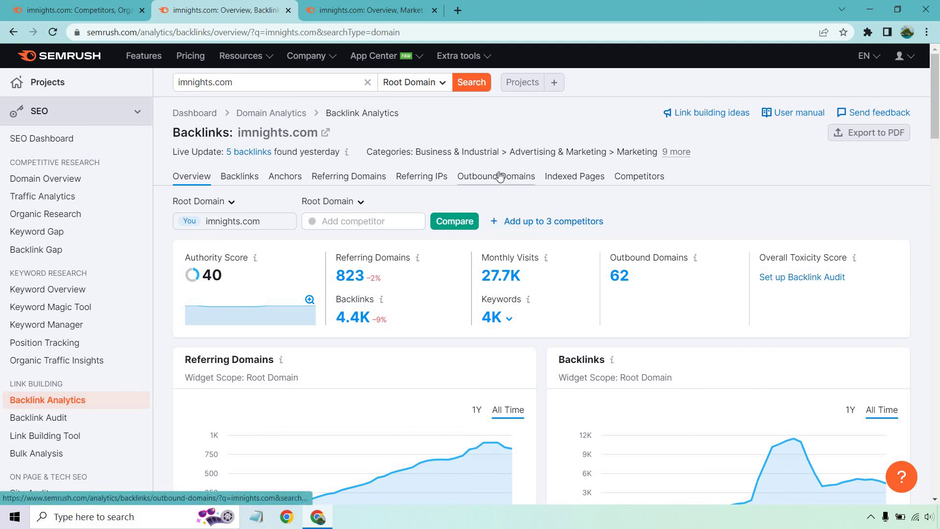
{"action": "left_click", "coordinate": [657, 182]}
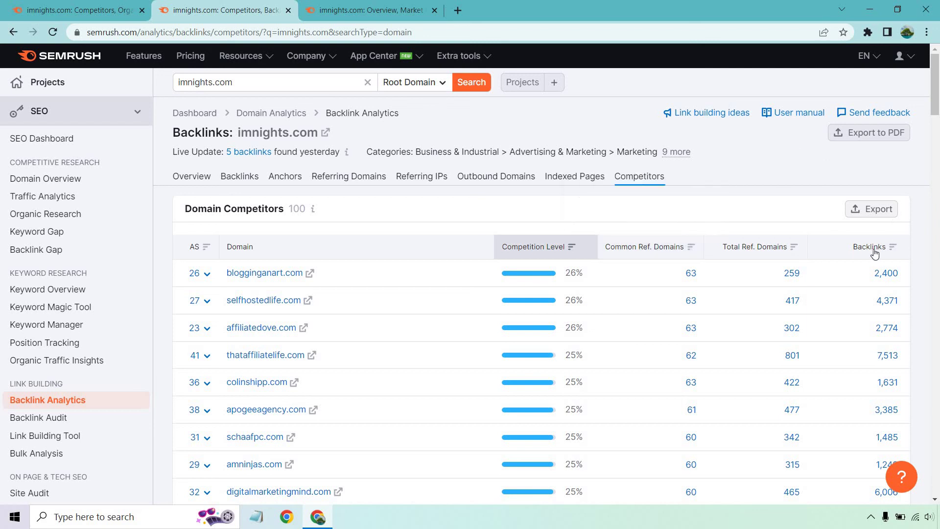
{"action": "key", "text": "ctrl+shift+Tab"}
{"action": "scroll", "coordinate": [763, 226], "scroll_direction": "down", "scroll_amount": 6}
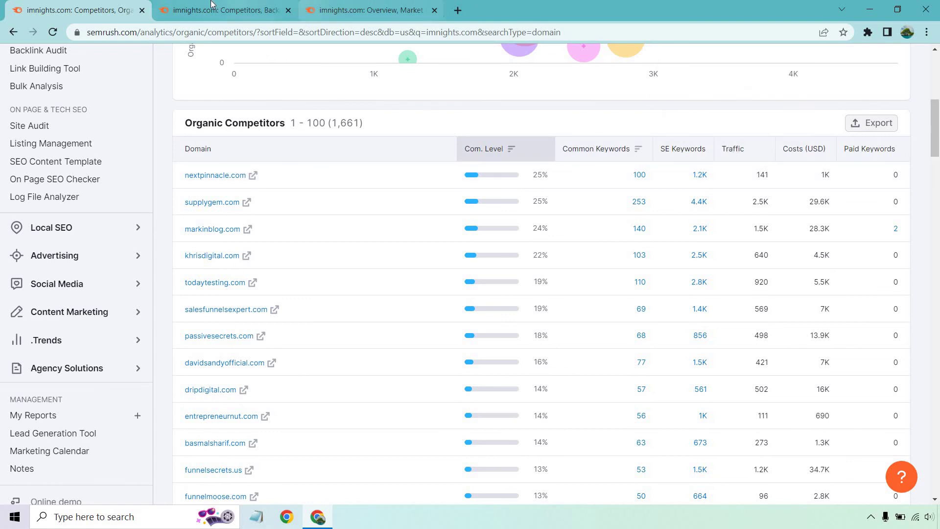
{"action": "left_click", "coordinate": [294, 18]}
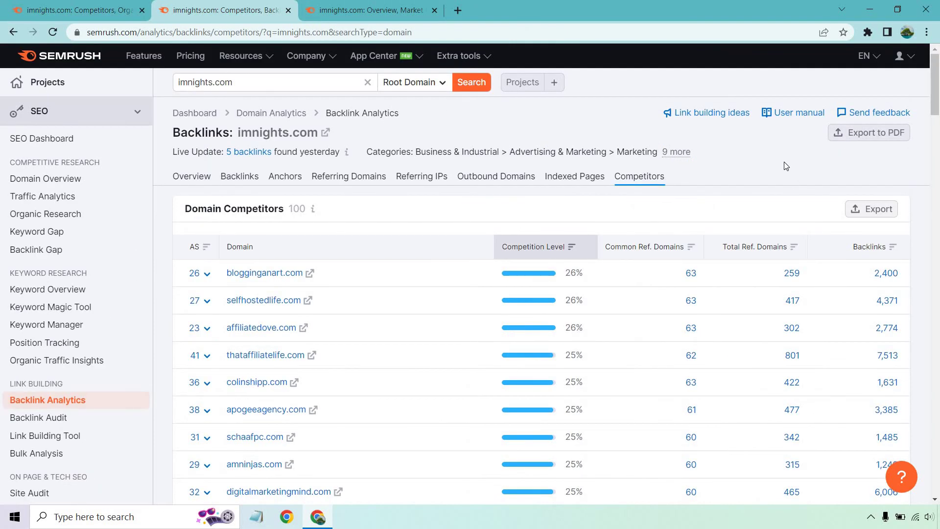
Review the 100 domain competitors led by blogginganart.com and selfhostedlife.com against the organic list.
{"action": "scroll", "coordinate": [757, 215], "scroll_direction": "down", "scroll_amount": 2}
{"action": "left_click", "coordinate": [938, 358]}
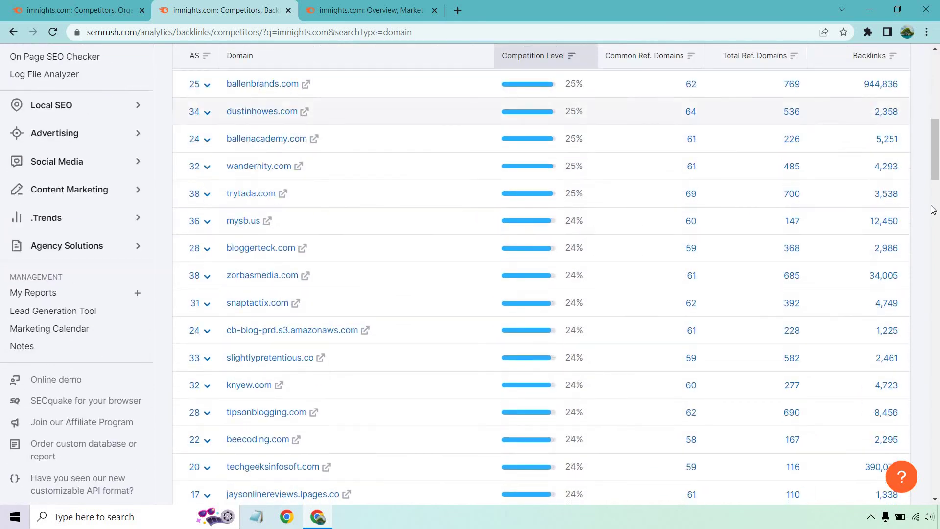
{"action": "left_click_drag", "start_coordinate": [938, 357], "coordinate": [938, 88]}
{"action": "left_click", "coordinate": [45, 5]}
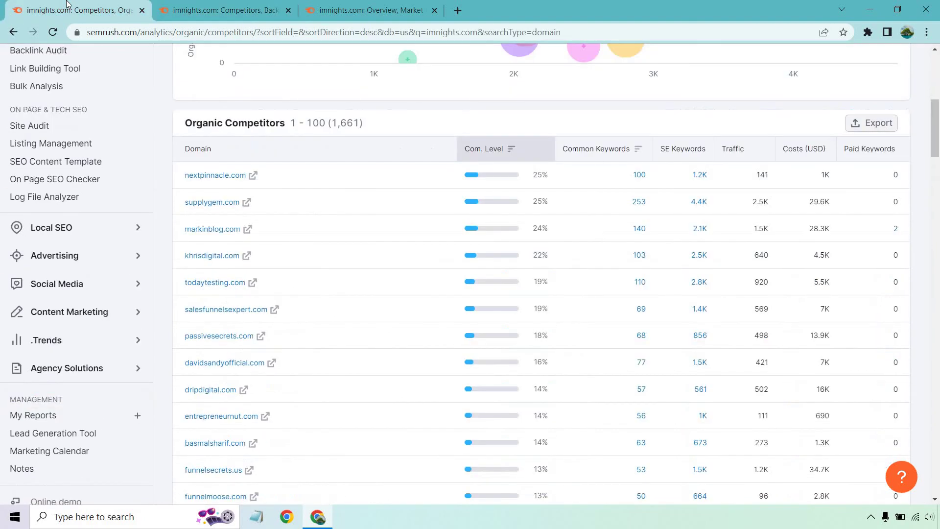
{"action": "left_click", "coordinate": [221, 10]}
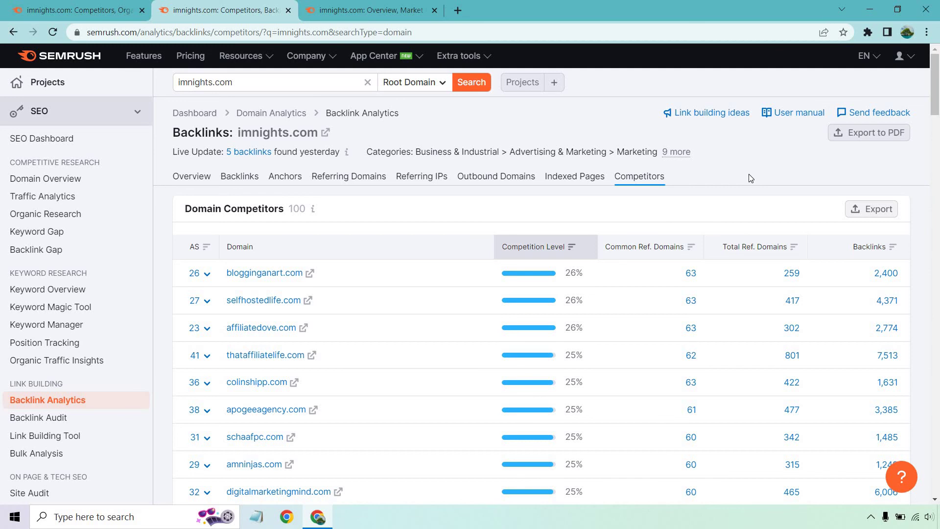
Bring up the Market Explorer overview for imnights.com.
{"action": "left_click", "coordinate": [387, 4]}
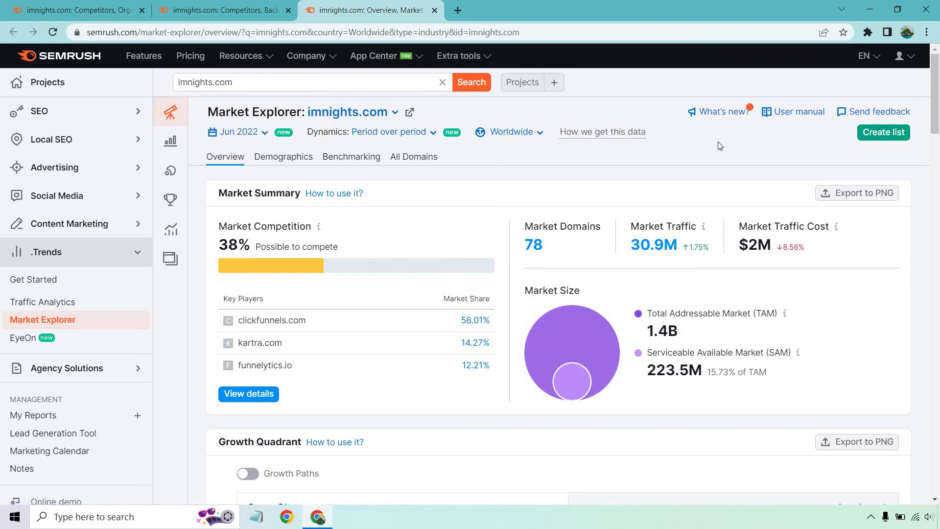
{"action": "scroll", "coordinate": [686, 140], "scroll_direction": "down", "scroll_amount": 12}
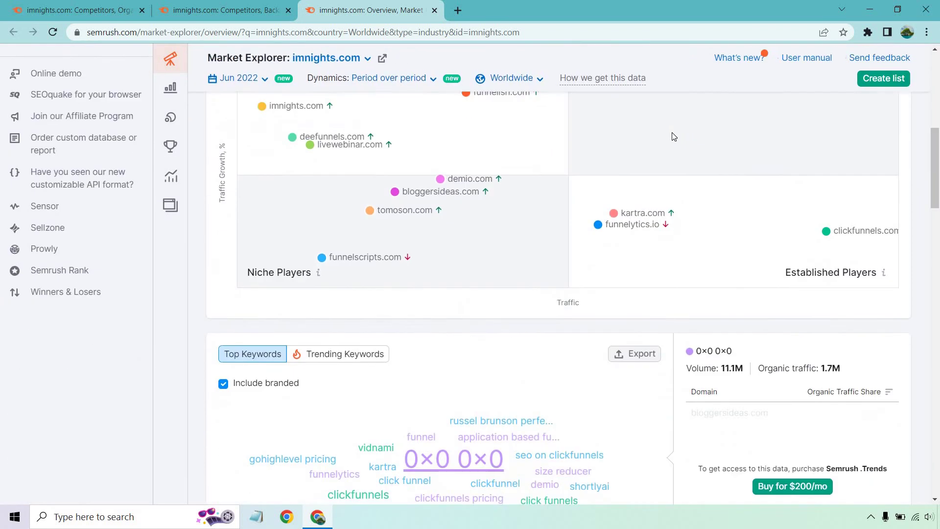
{"action": "scroll", "coordinate": [604, 132], "scroll_direction": "down", "scroll_amount": 3}
{"action": "scroll", "coordinate": [422, 152], "scroll_direction": "up", "scroll_amount": 1}
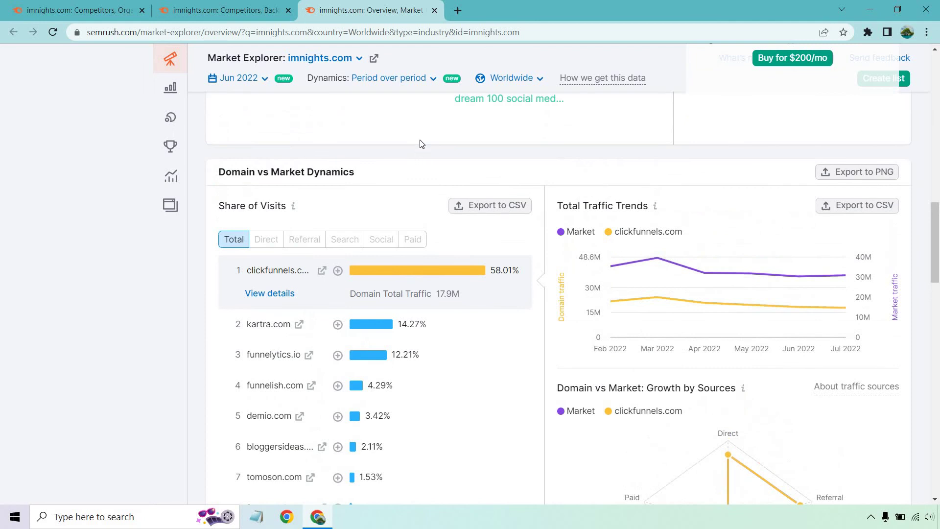
In Share of Visits, open details for funnelish.com, then bloggersideas.com's Traffic Journey.
{"action": "scroll", "coordinate": [422, 143], "scroll_direction": "down", "scroll_amount": 1}
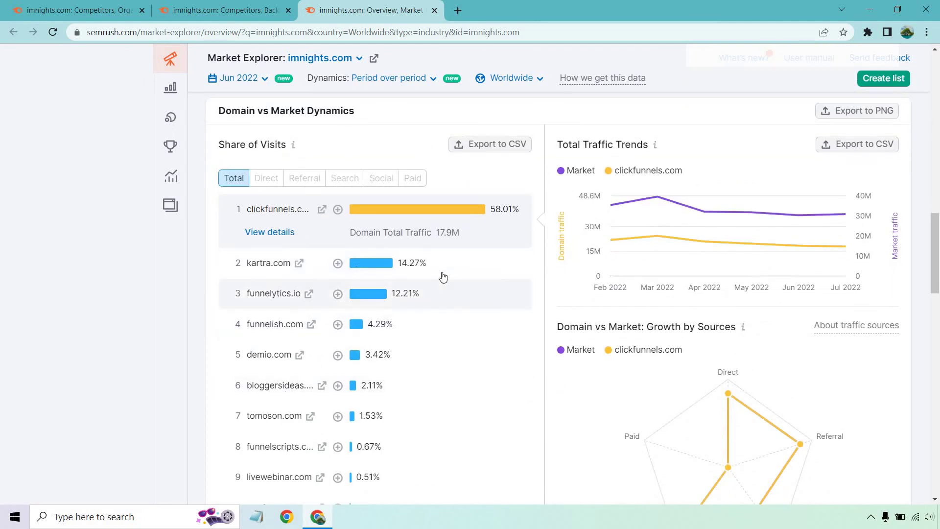
{"action": "left_click", "coordinate": [270, 326]}
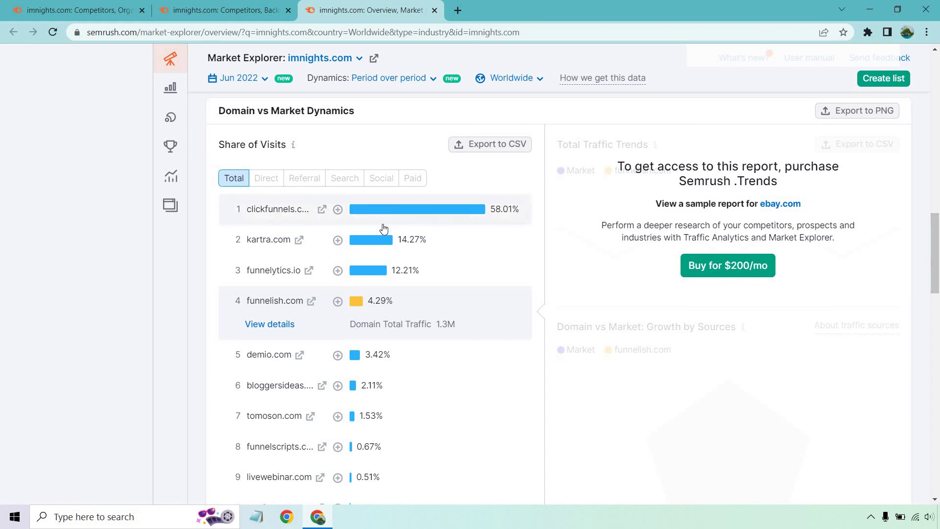
{"action": "left_click", "coordinate": [283, 385]}
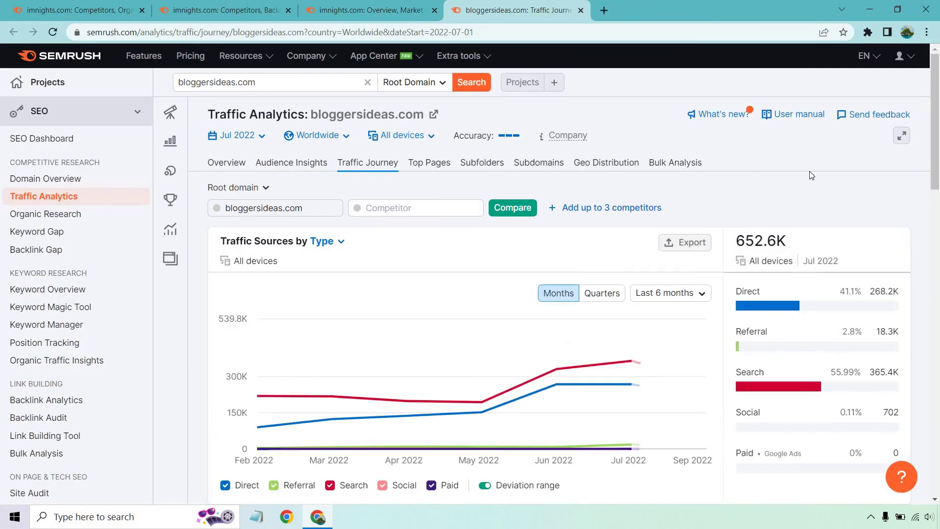
Review bloggersideas.com's Jul 2022 overview: 507.2K unique visitors, 06:12 visit duration, 82.58% bounce rate.
{"action": "left_click", "coordinate": [208, 164]}
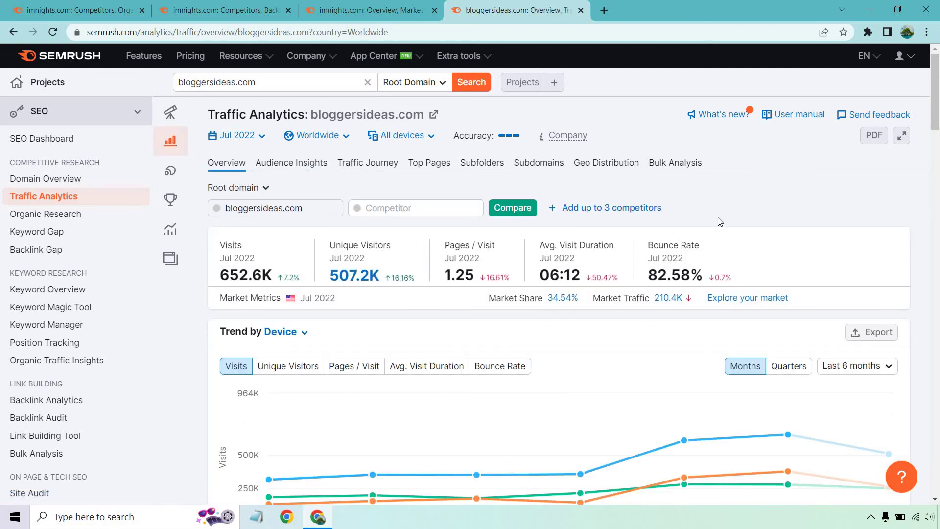
{"action": "scroll", "coordinate": [785, 170], "scroll_direction": "down", "scroll_amount": 8}
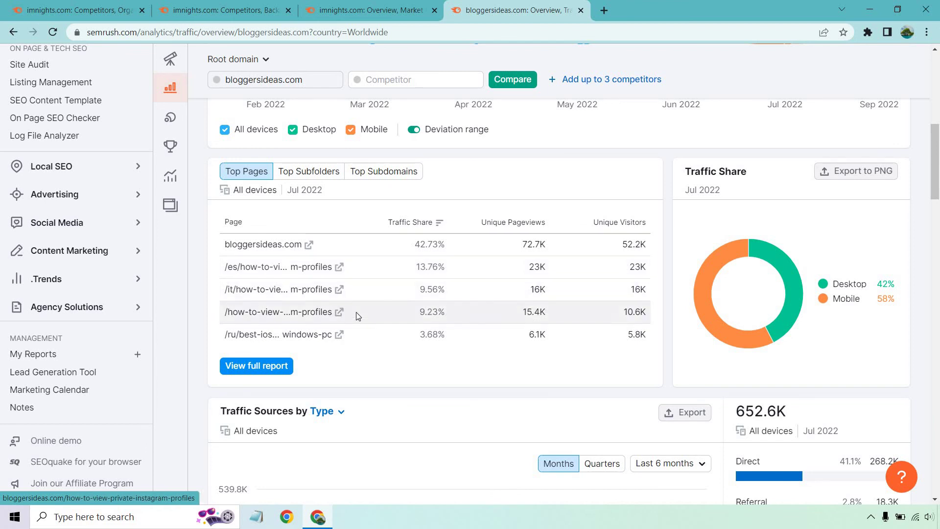
{"action": "scroll", "coordinate": [374, 294], "scroll_direction": "down", "scroll_amount": 9}
{"action": "scroll", "coordinate": [436, 271], "scroll_direction": "down", "scroll_amount": 10}
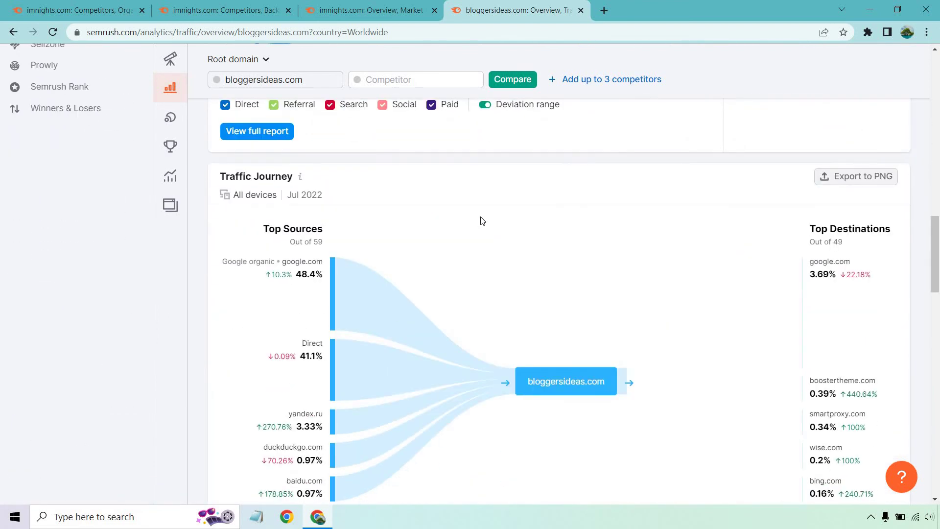
{"action": "scroll", "coordinate": [535, 264], "scroll_direction": "down", "scroll_amount": 11}
{"action": "scroll", "coordinate": [519, 300], "scroll_direction": "up", "scroll_amount": 12}
{"action": "scroll", "coordinate": [525, 301], "scroll_direction": "up", "scroll_amount": 15}
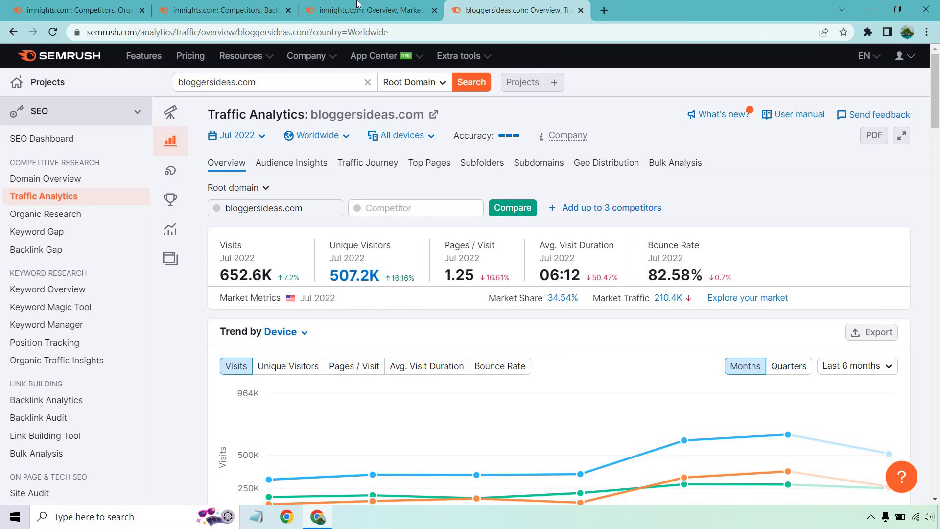
Go back to the imnights.com Organic Competitors table showing 1,661 domains.
{"action": "left_click", "coordinate": [64, 10]}
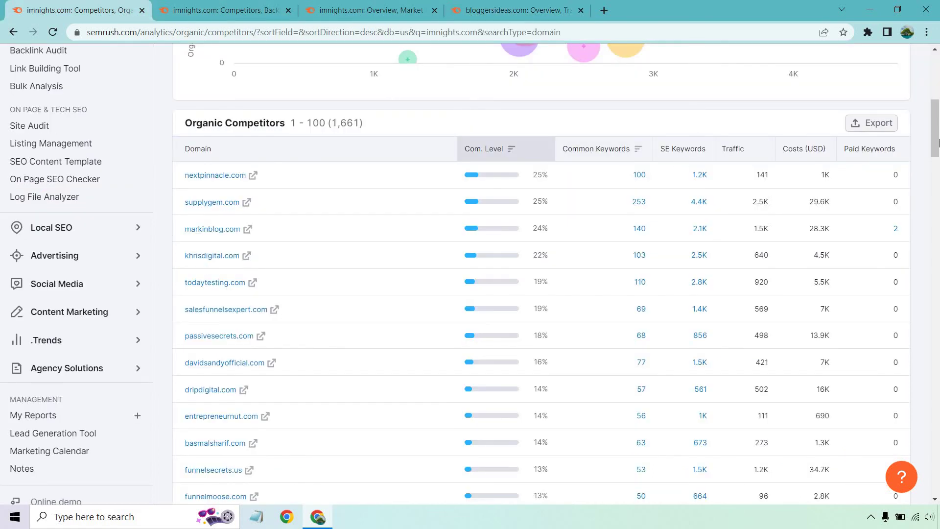
{"action": "left_click_drag", "start_coordinate": [937, 113], "coordinate": [937, 135]}
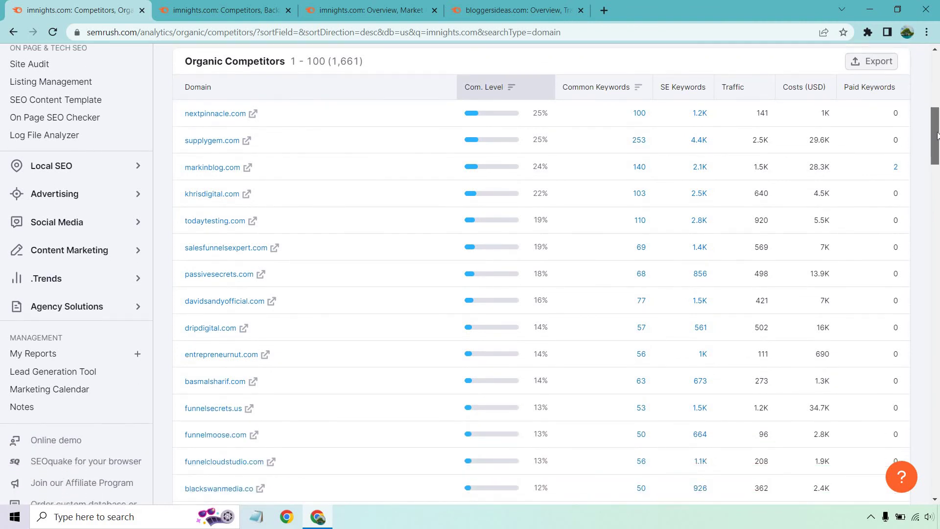